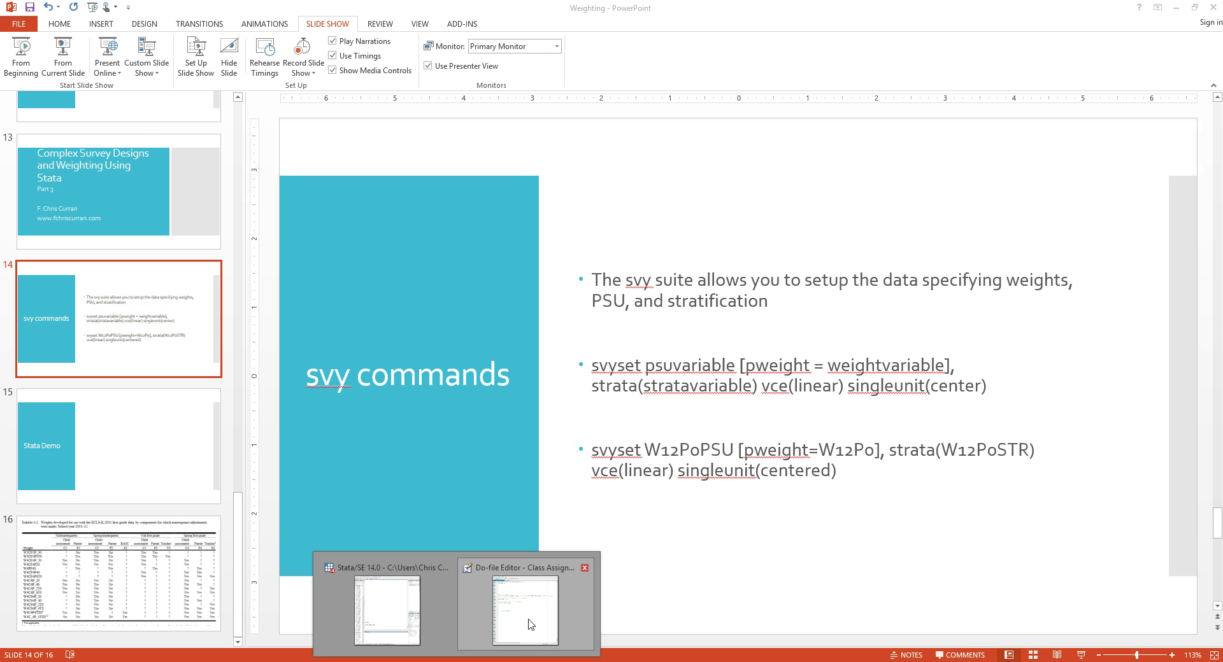
# Show the Stata results window next to the Do-file Editor from the taskbar preview.
pyautogui.moveTo(505, 623)
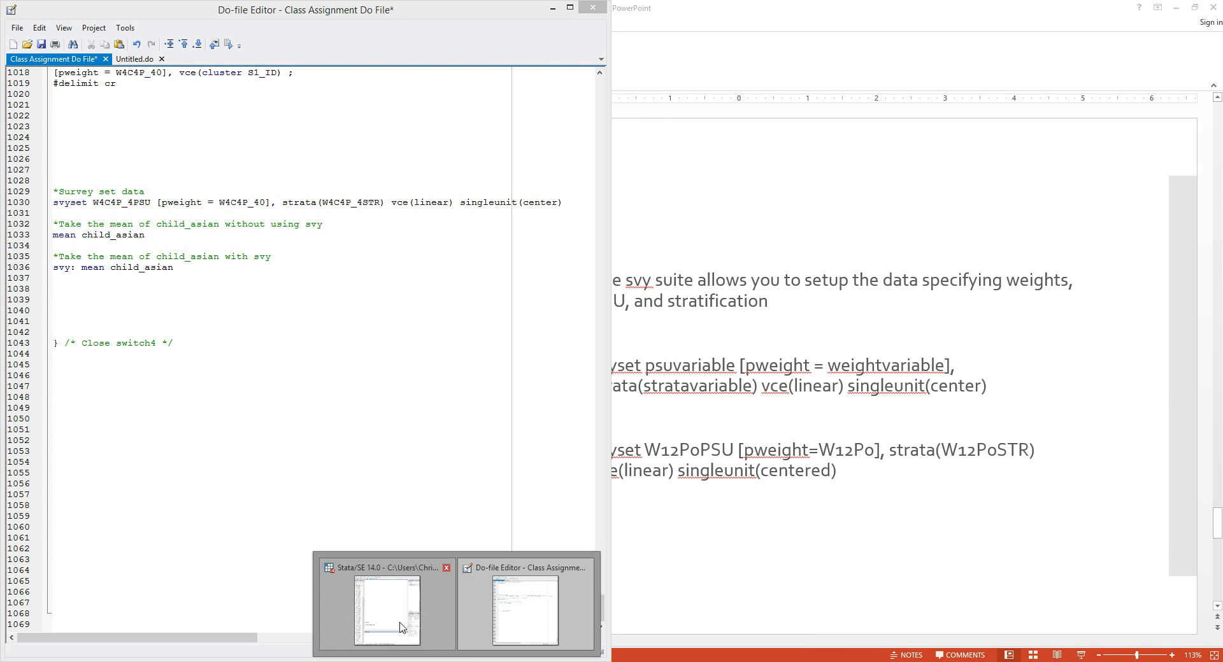
pyautogui.click(402, 628)
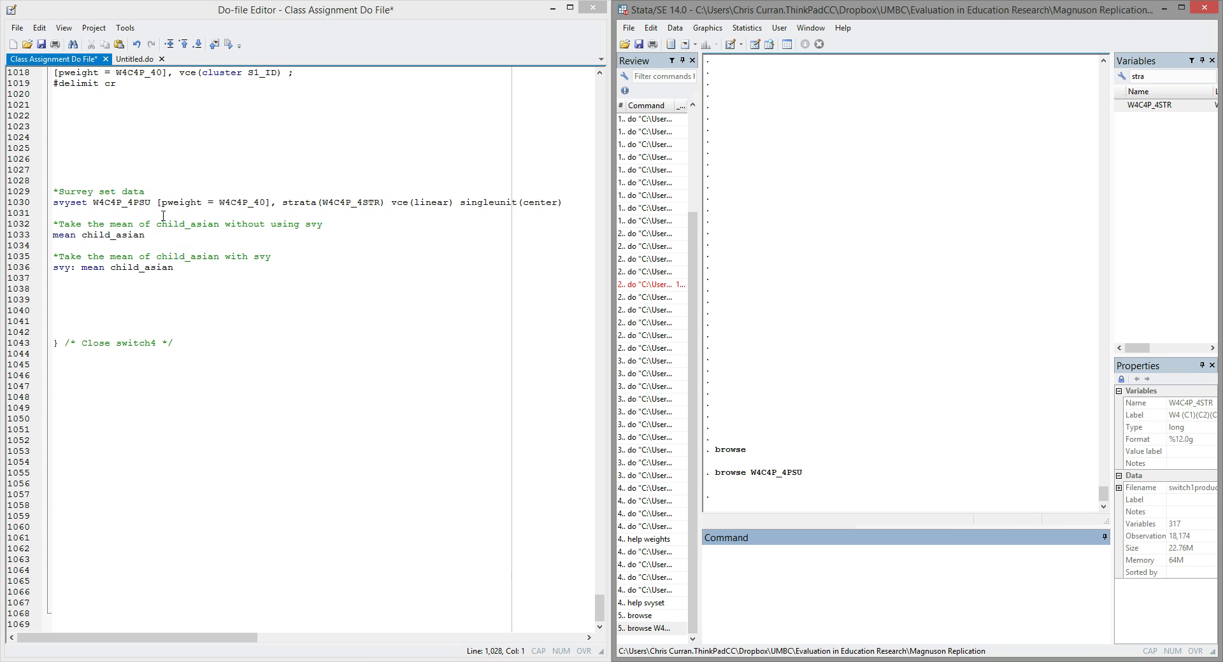
# Run the svyset line using PSU W4C4P_4PSU, pweight W4C4P_40 and strata W4C4P_4STR.
pyautogui.click(56, 191)
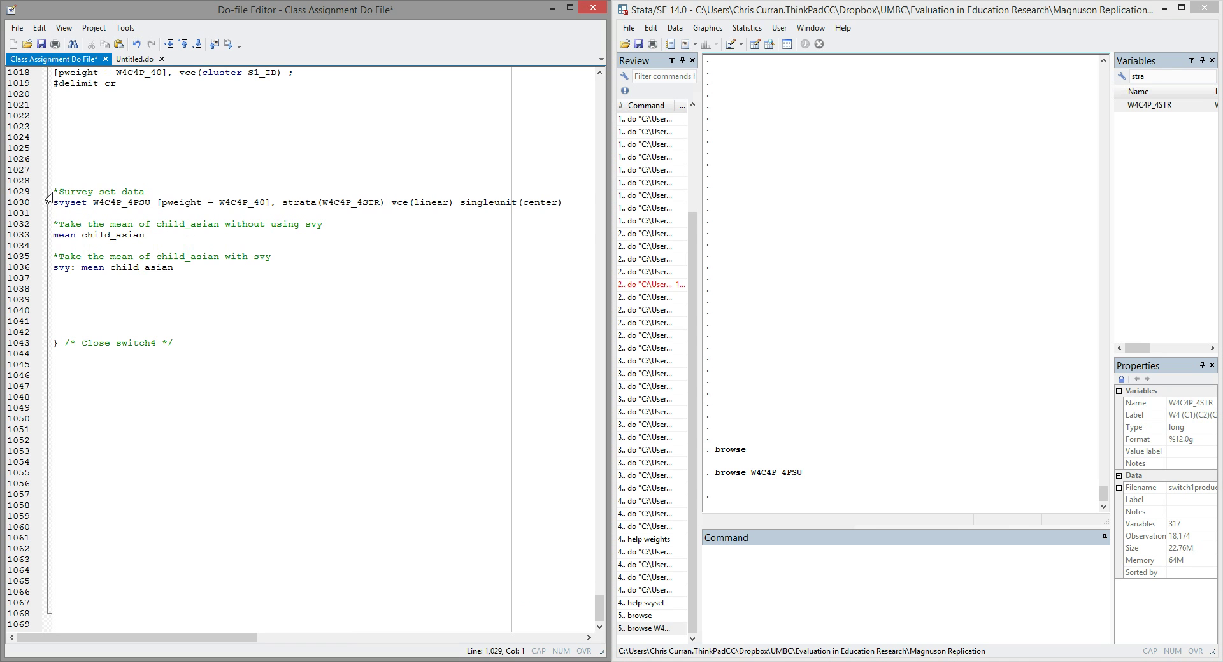
pyautogui.moveTo(54, 192)
pyautogui.mouseDown()
pyautogui.moveTo(153, 193)
pyautogui.moveTo(55, 205)
pyautogui.mouseUp()
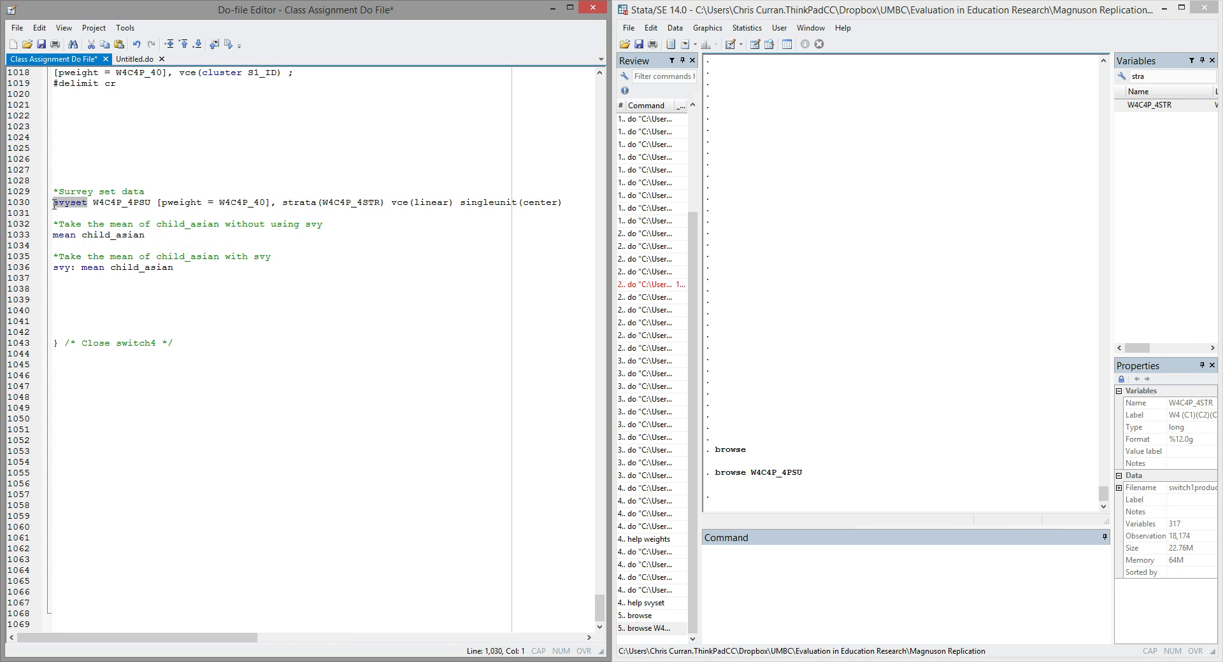
pyautogui.click(89, 210)
pyautogui.moveTo(93, 203); pyautogui.dragTo(383, 203)
pyautogui.click(368, 203)
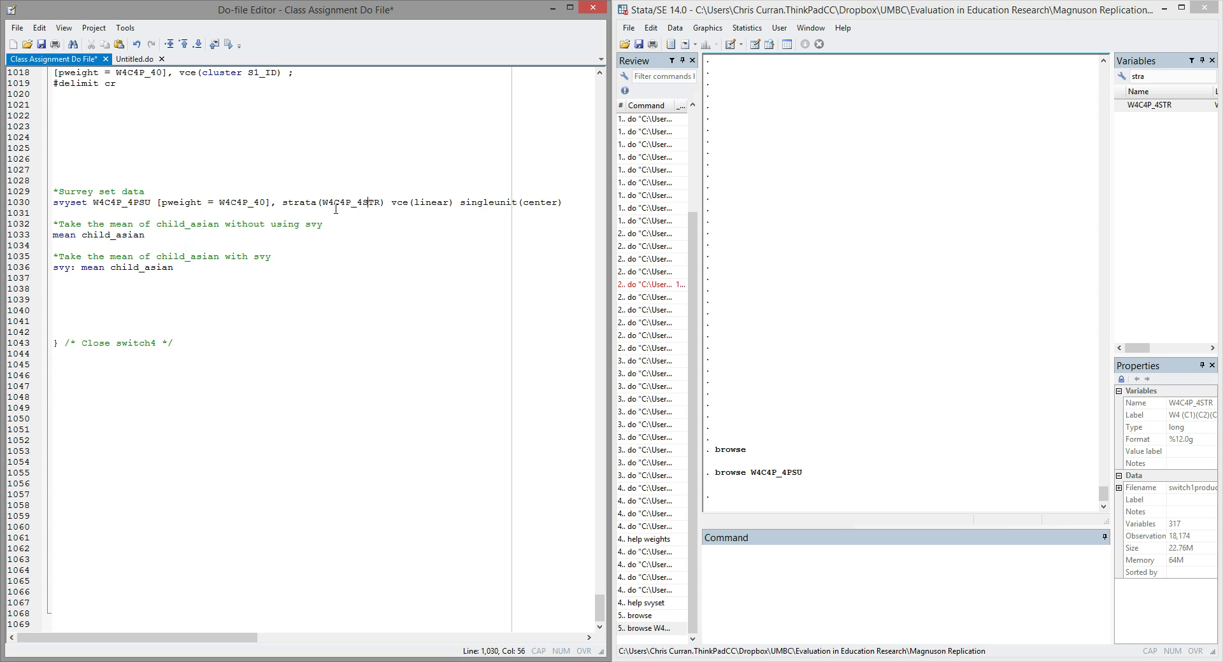
pyautogui.tripleClick(270, 204)
pyautogui.click(228, 44)
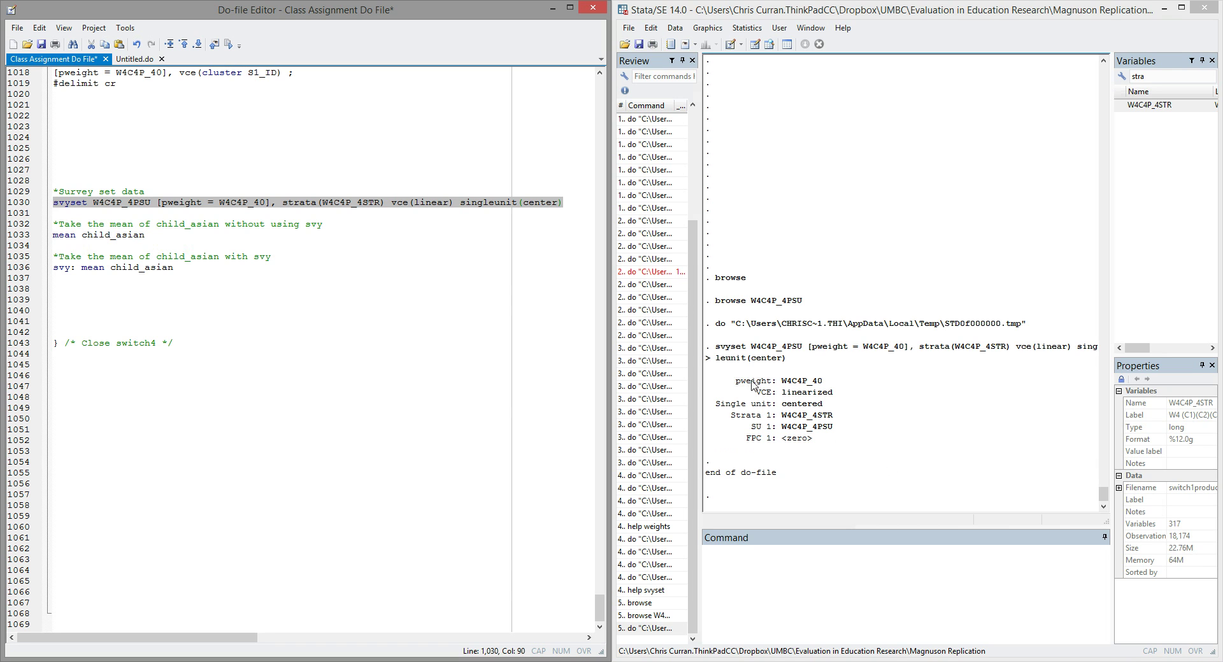
# Highlight weight W4C4P_40 and strata W4C4P_4STR in the svyset output.
pyautogui.moveTo(781, 381); pyautogui.dragTo(821, 382)
pyautogui.click(822, 387)
pyautogui.moveTo(783, 416); pyautogui.dragTo(836, 421)
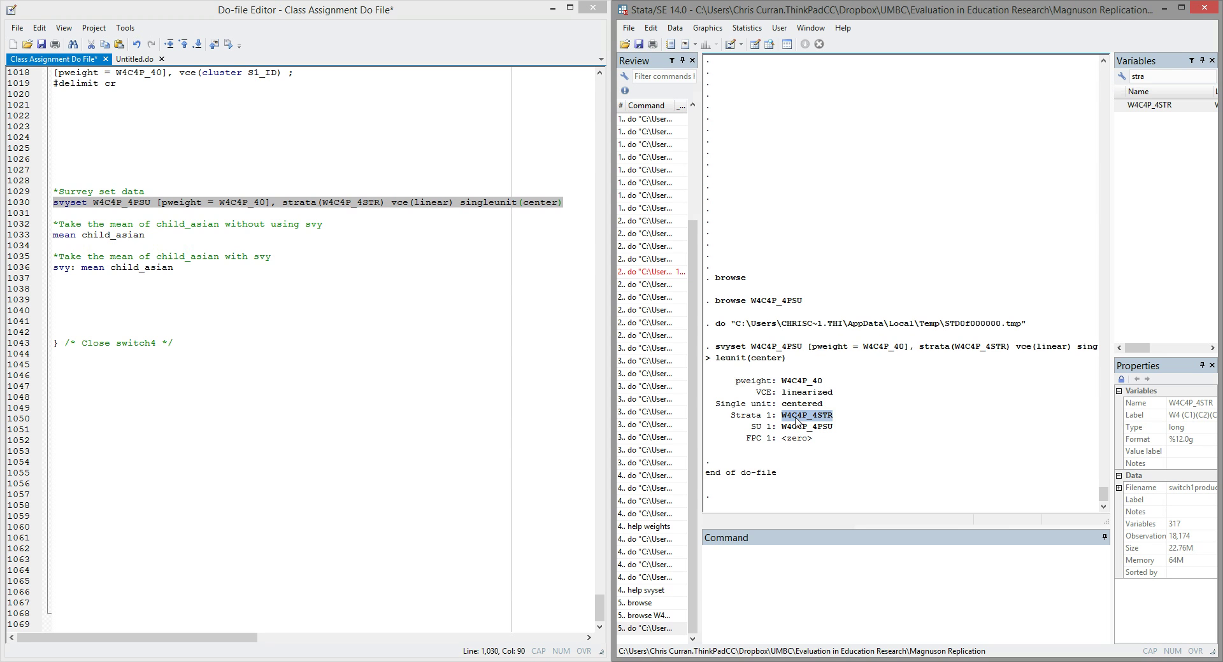
pyautogui.click(840, 434)
# Run the commented unweighted mean child_asian, giving .0853013 on 18,124 observations.
pyautogui.click(165, 248)
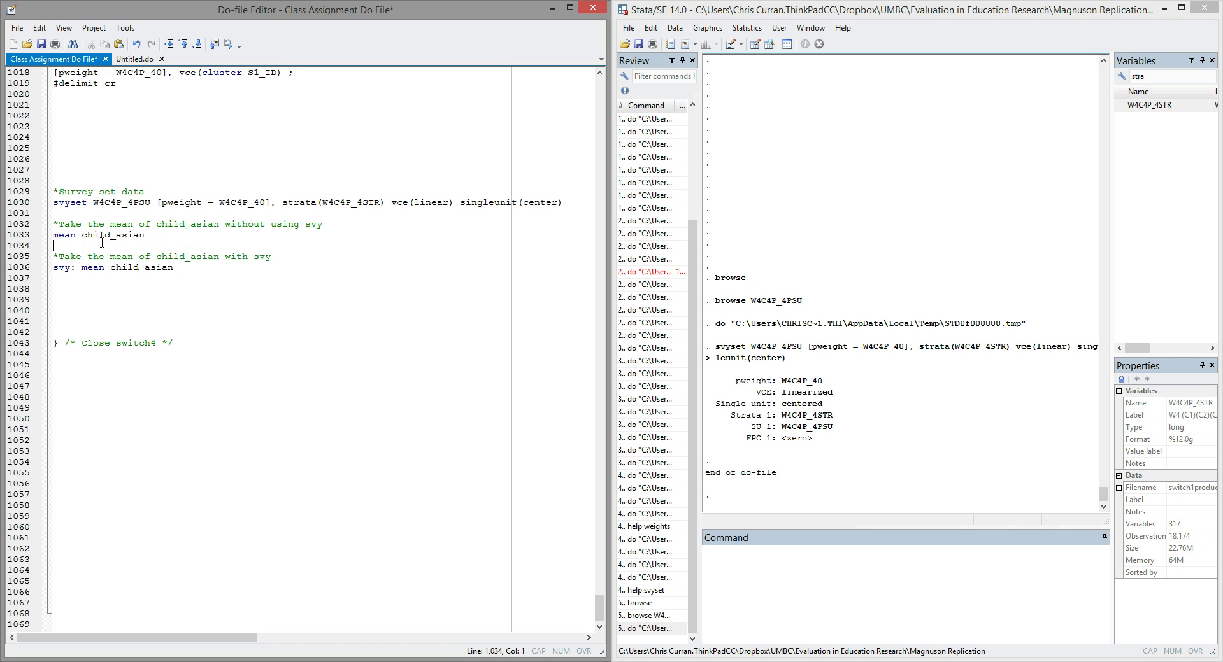
pyautogui.click(56, 237)
pyautogui.moveTo(56, 237); pyautogui.dragTo(153, 237)
pyautogui.click(152, 237)
pyautogui.moveTo(175, 238); pyautogui.dragTo(33, 226)
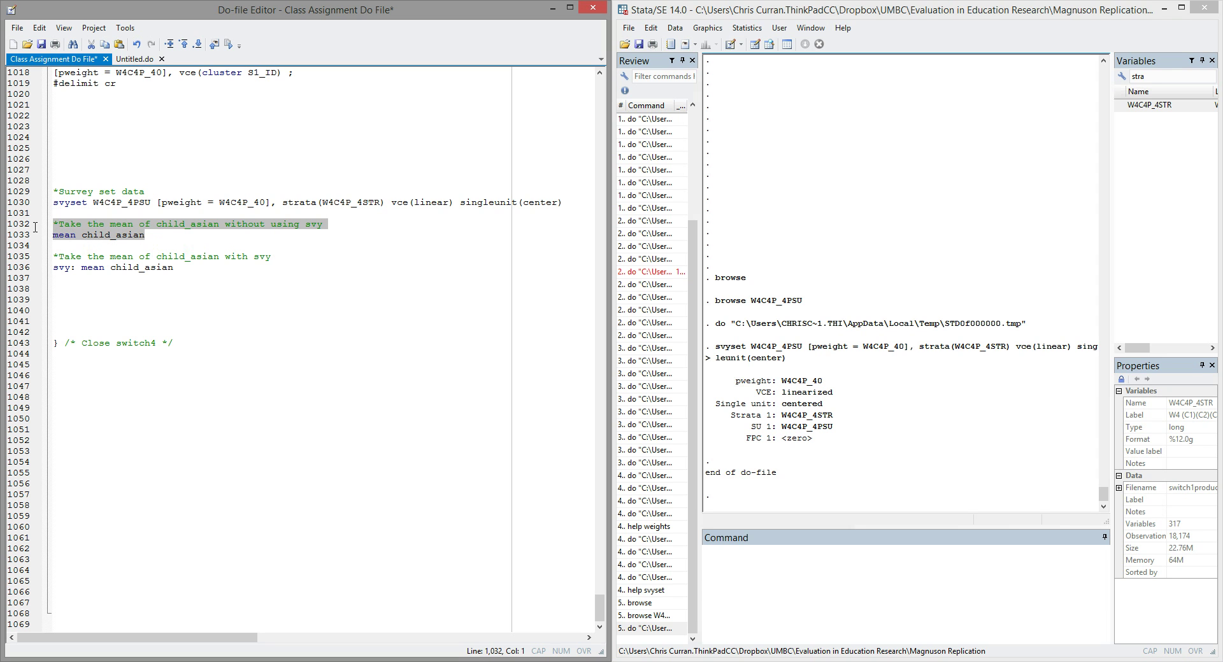
pyautogui.click(228, 46)
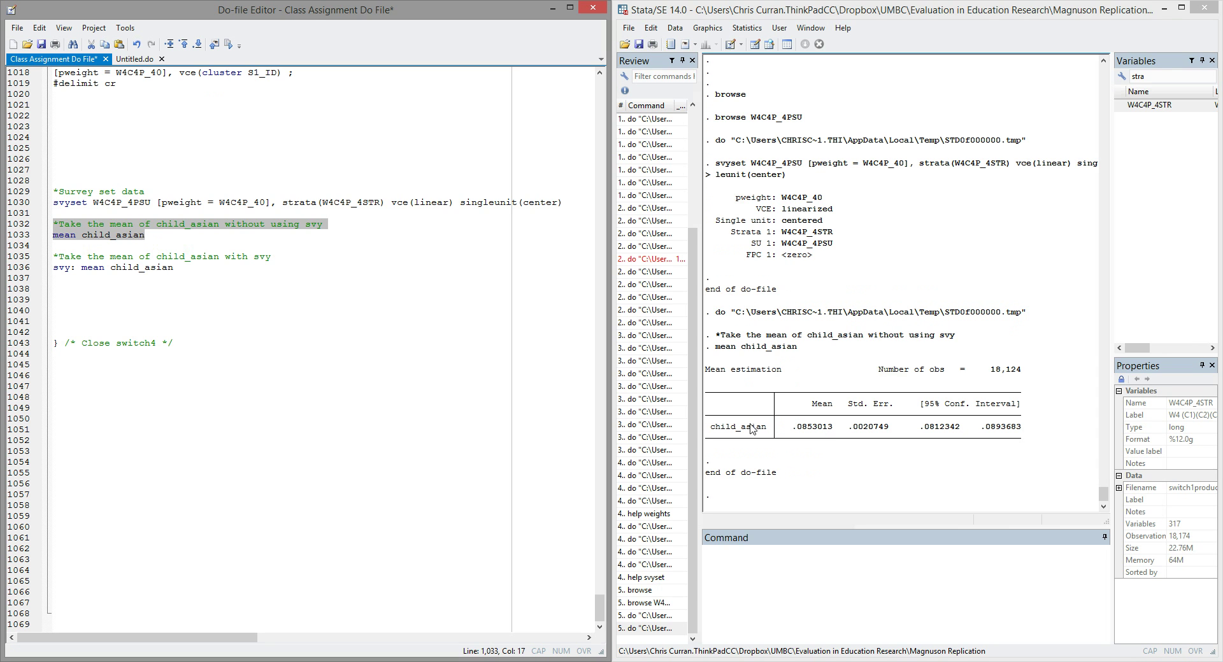
# Run the svy: mean child_asian line on line 1036.
pyautogui.click(150, 288)
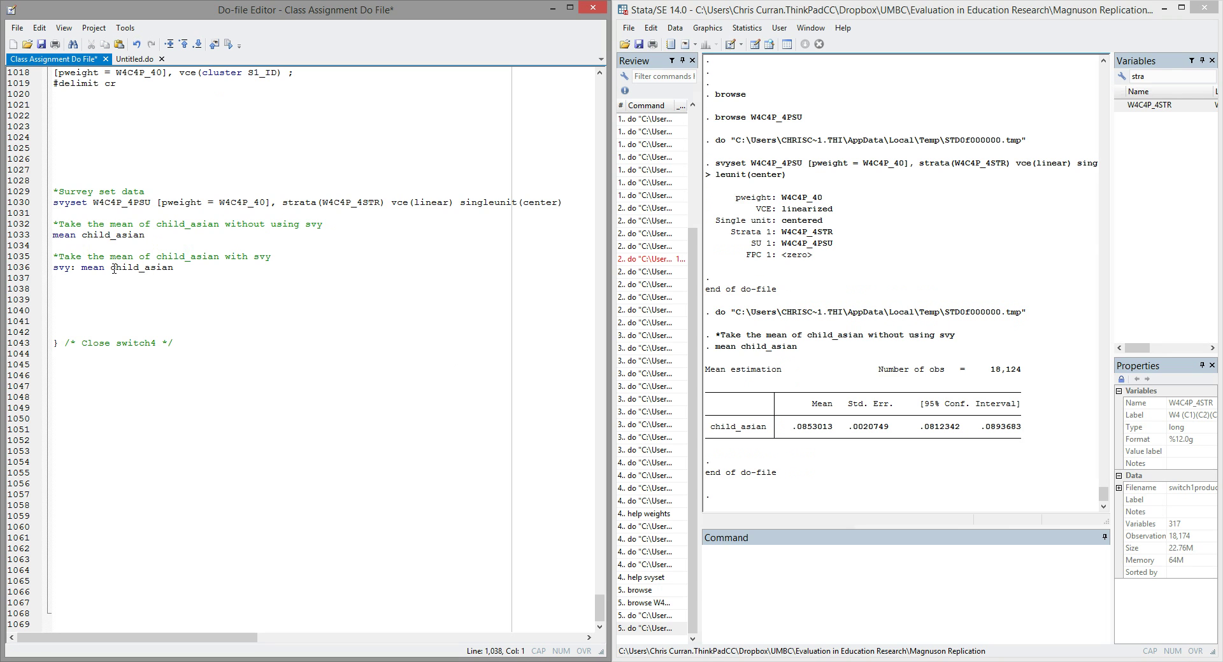
pyautogui.moveTo(54, 268); pyautogui.dragTo(72, 269)
pyautogui.click(72, 268)
pyautogui.click(160, 295)
pyautogui.moveTo(78, 273); pyautogui.dragTo(53, 270)
pyautogui.click(198, 270)
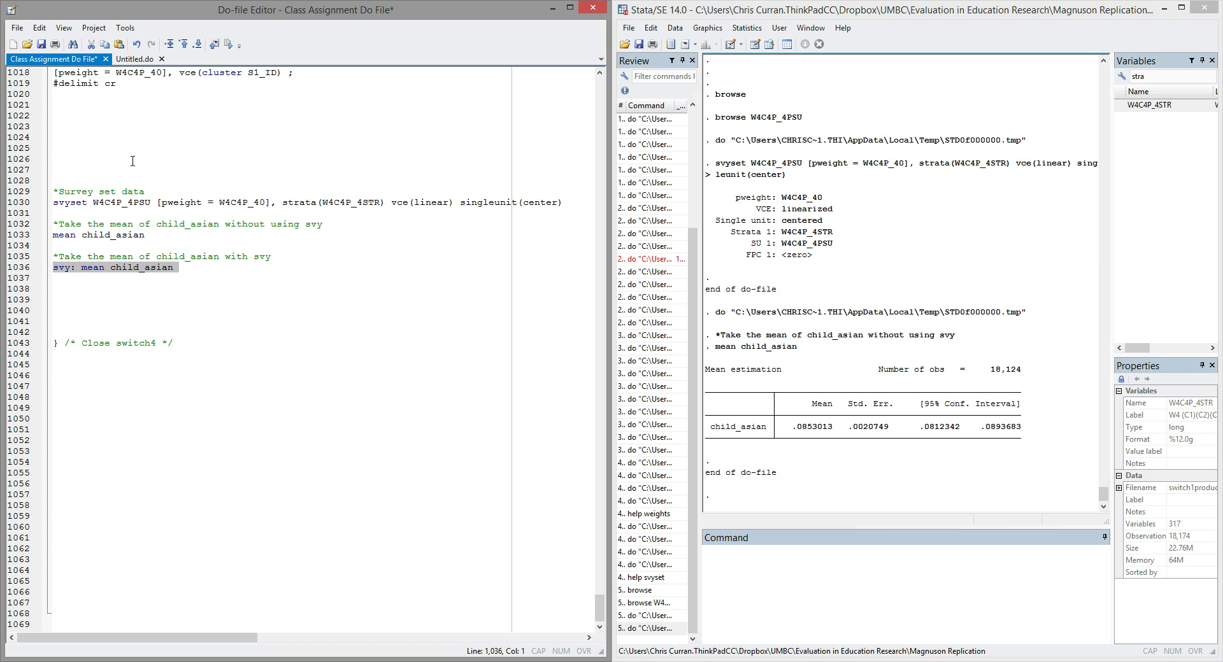
pyautogui.click(231, 47)
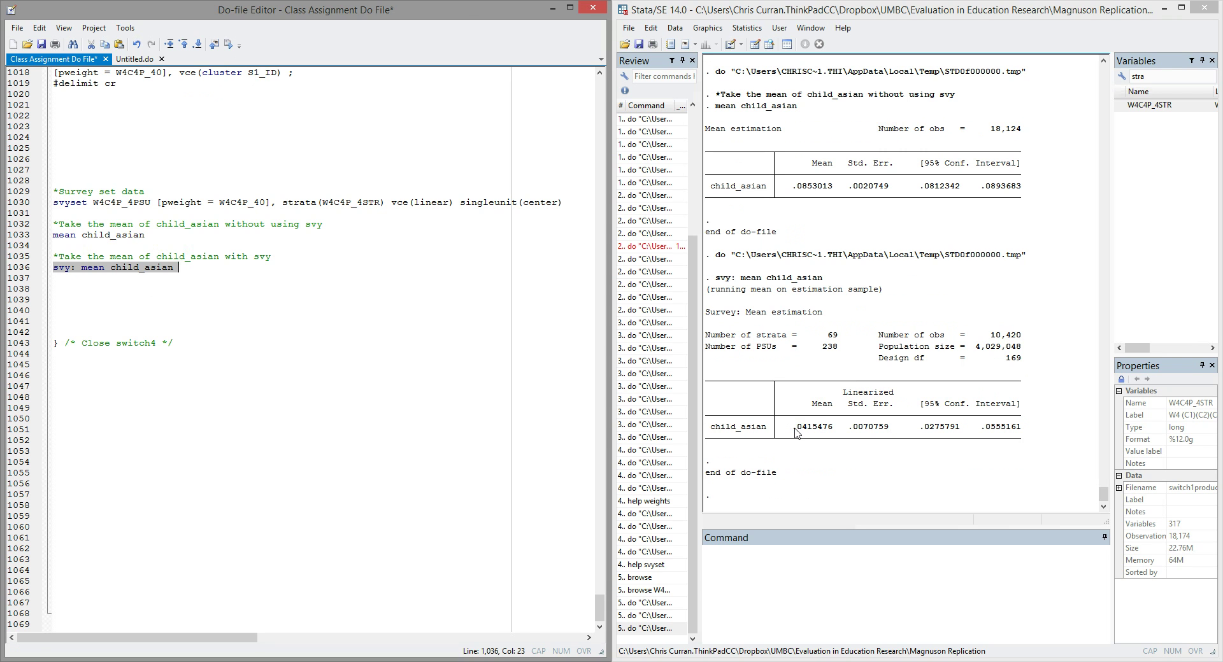
# Compare survey mean .0415476 (SE .0070759) with the unweighted SE .0020749 in Results.
pyautogui.moveTo(793, 429); pyautogui.dragTo(829, 432)
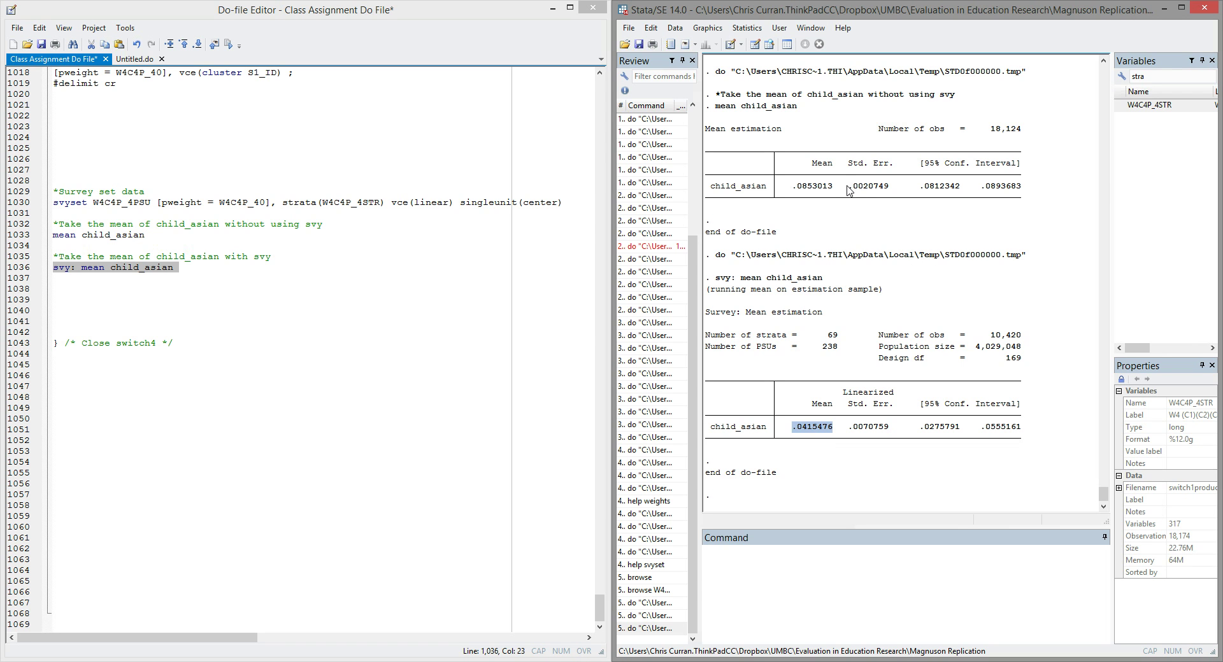
pyautogui.moveTo(850, 192); pyautogui.dragTo(892, 192)
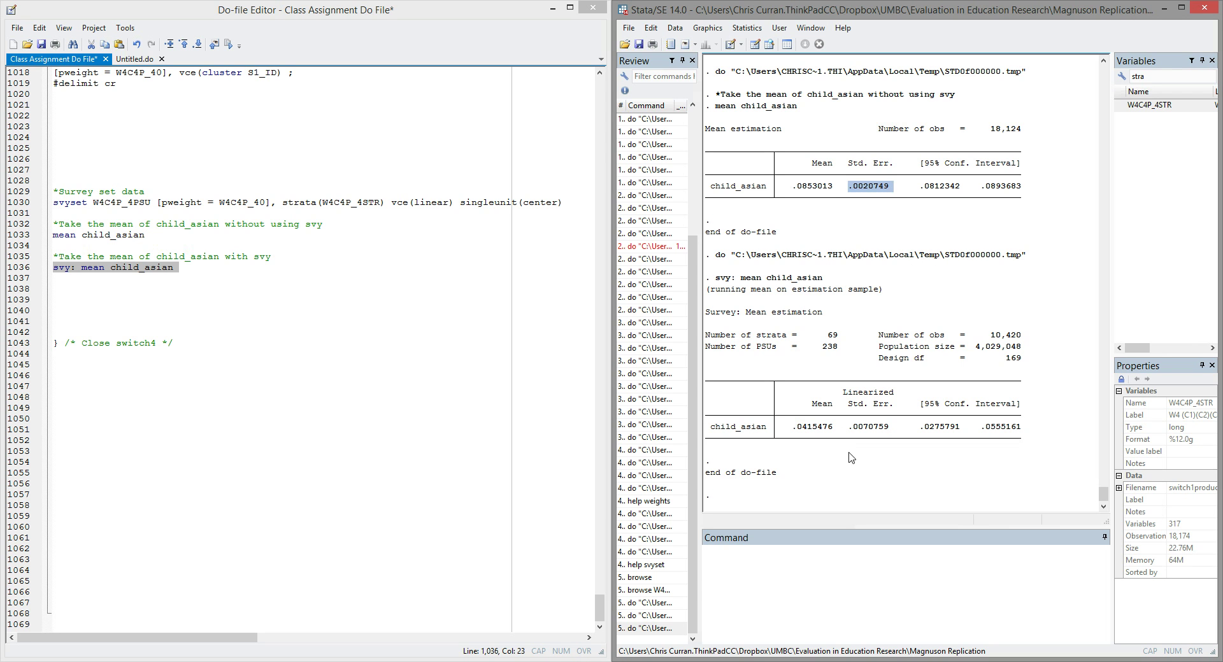
pyautogui.moveTo(849, 432); pyautogui.dragTo(891, 433)
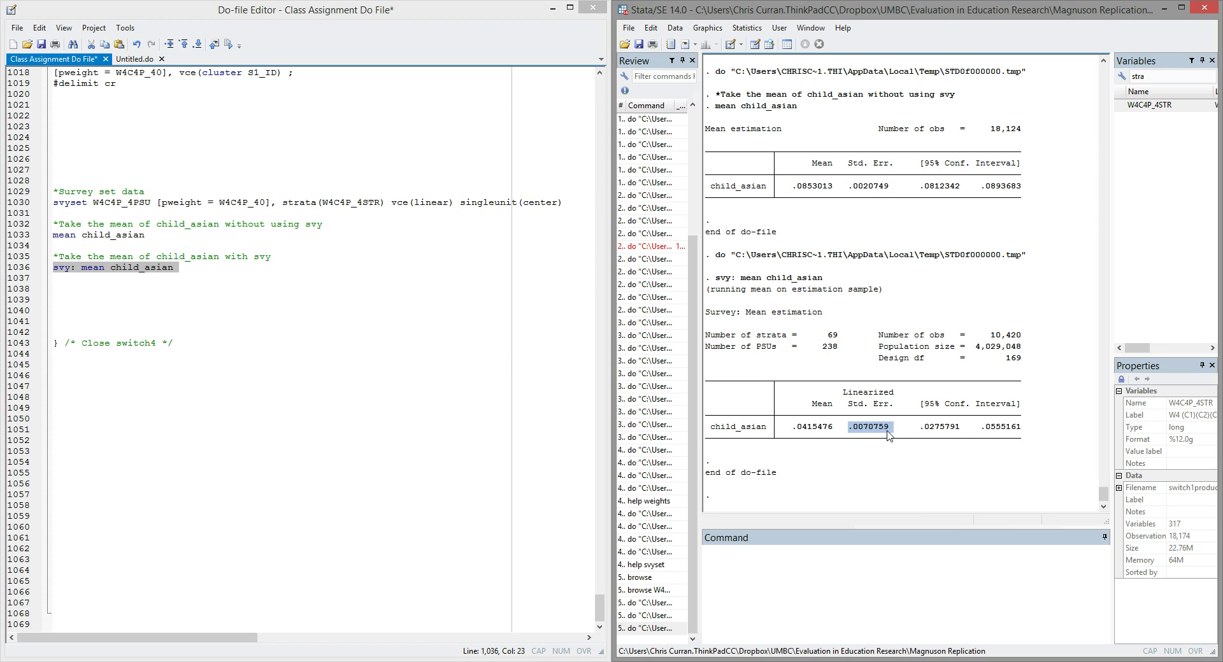
pyautogui.click(889, 436)
pyautogui.moveTo(716, 107); pyautogui.dragTo(794, 112)
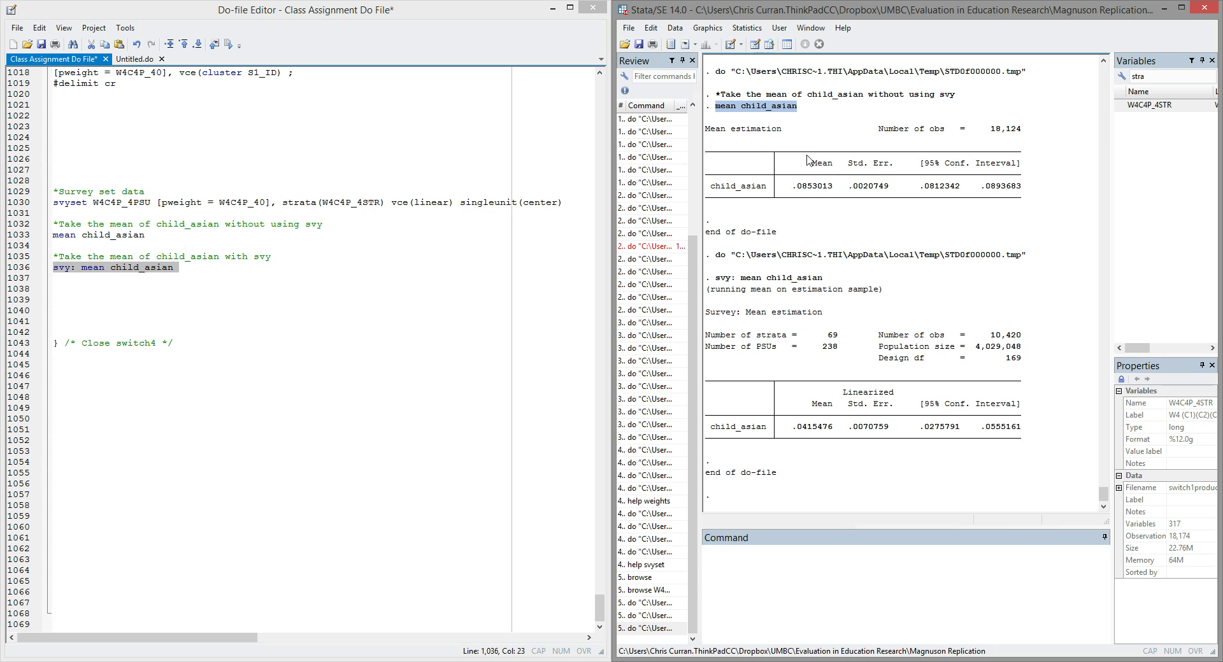
pyautogui.moveTo(848, 186); pyautogui.dragTo(886, 191)
pyautogui.click(886, 191)
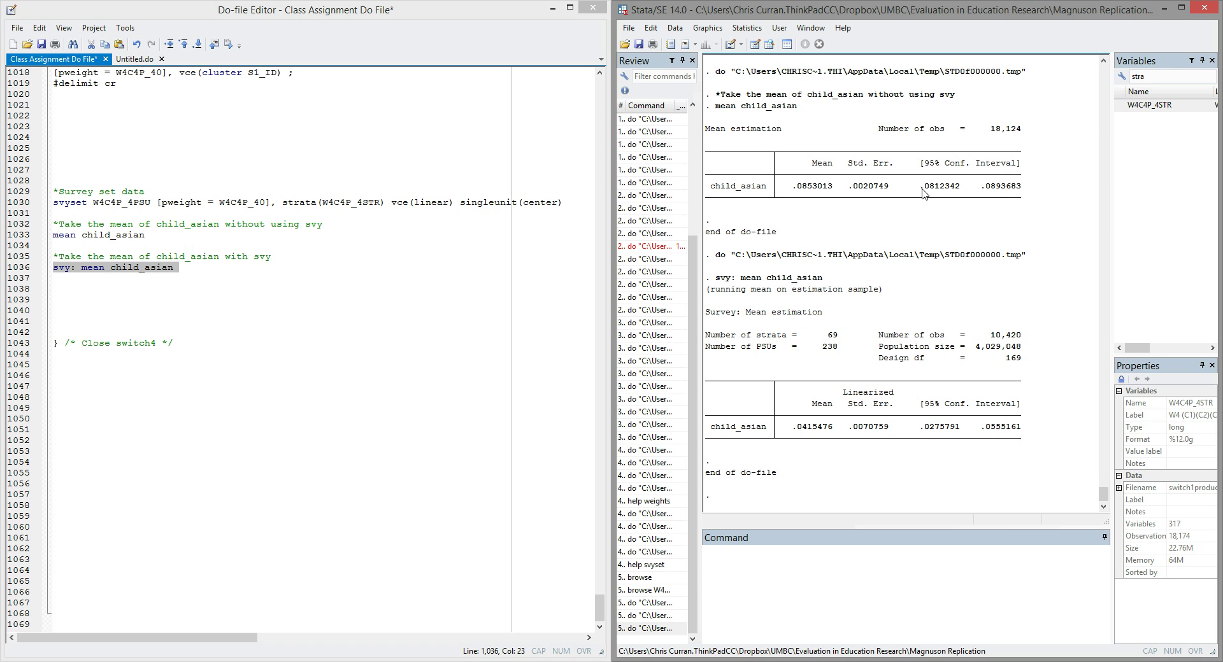
pyautogui.moveTo(922, 191); pyautogui.dragTo(1029, 193)
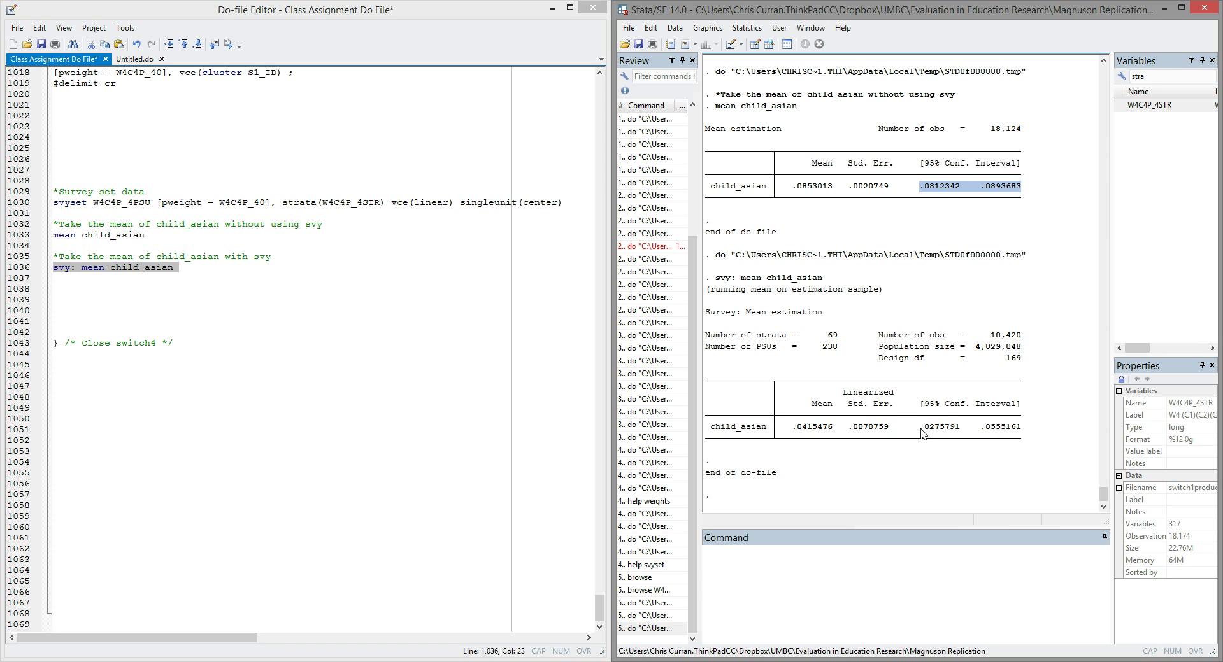
pyautogui.moveTo(922, 433); pyautogui.dragTo(1023, 434)
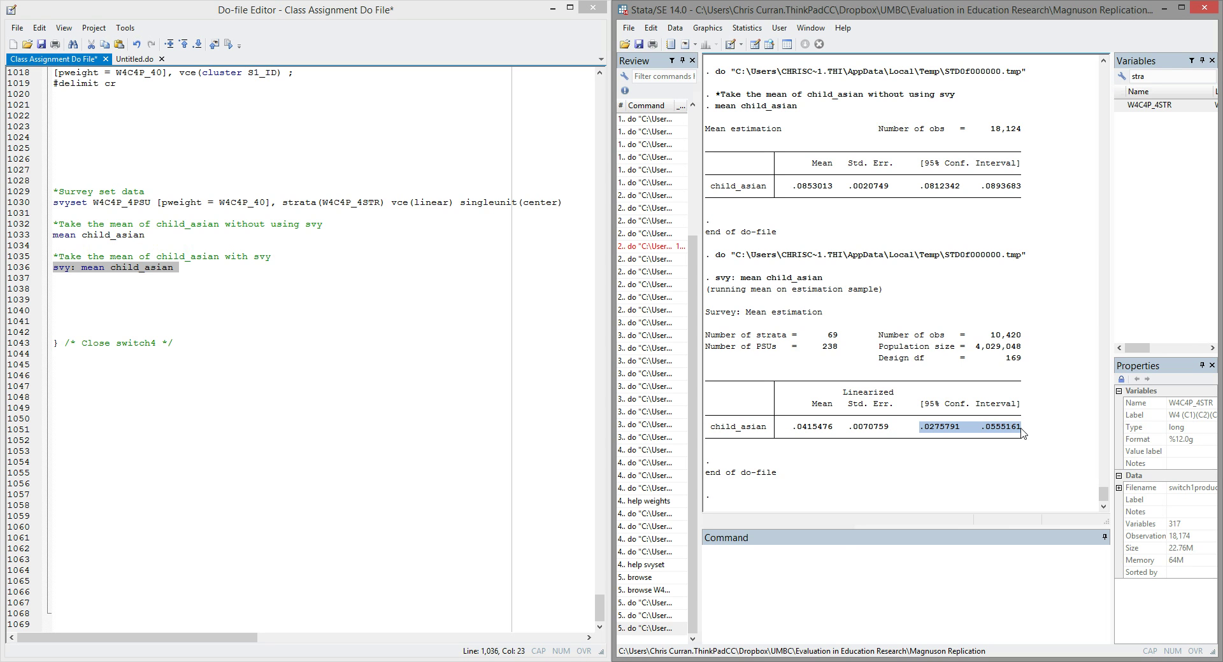
pyautogui.moveTo(793, 427); pyautogui.dragTo(835, 431)
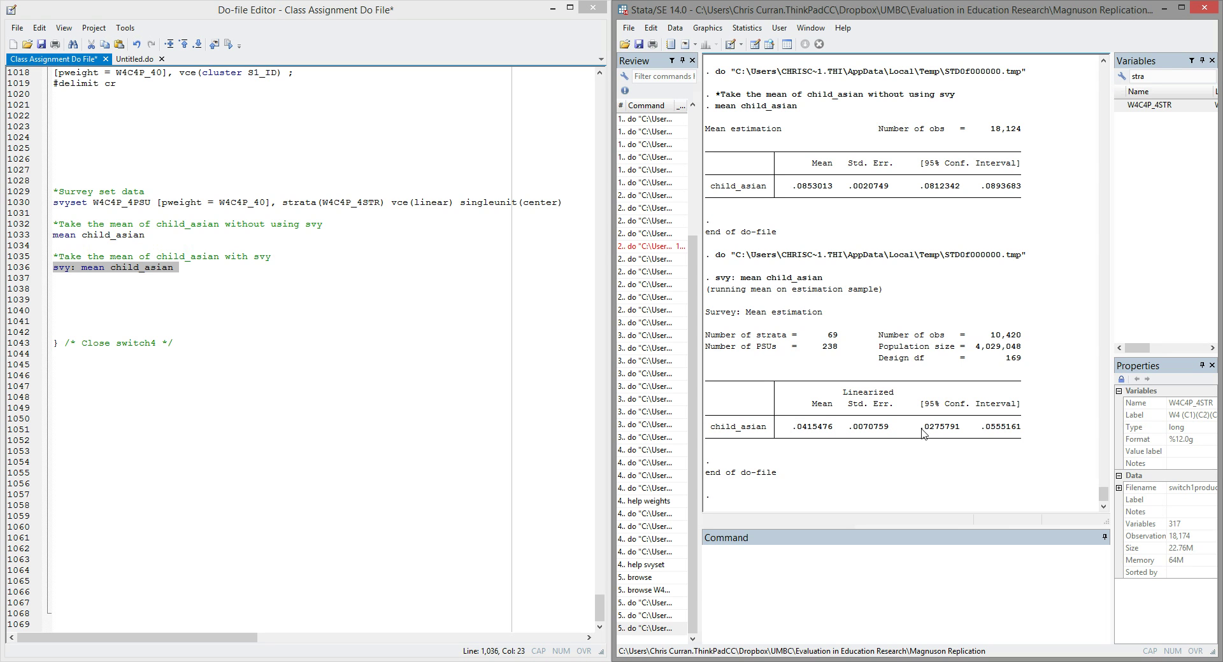
pyautogui.moveTo(921, 427); pyautogui.dragTo(1026, 435)
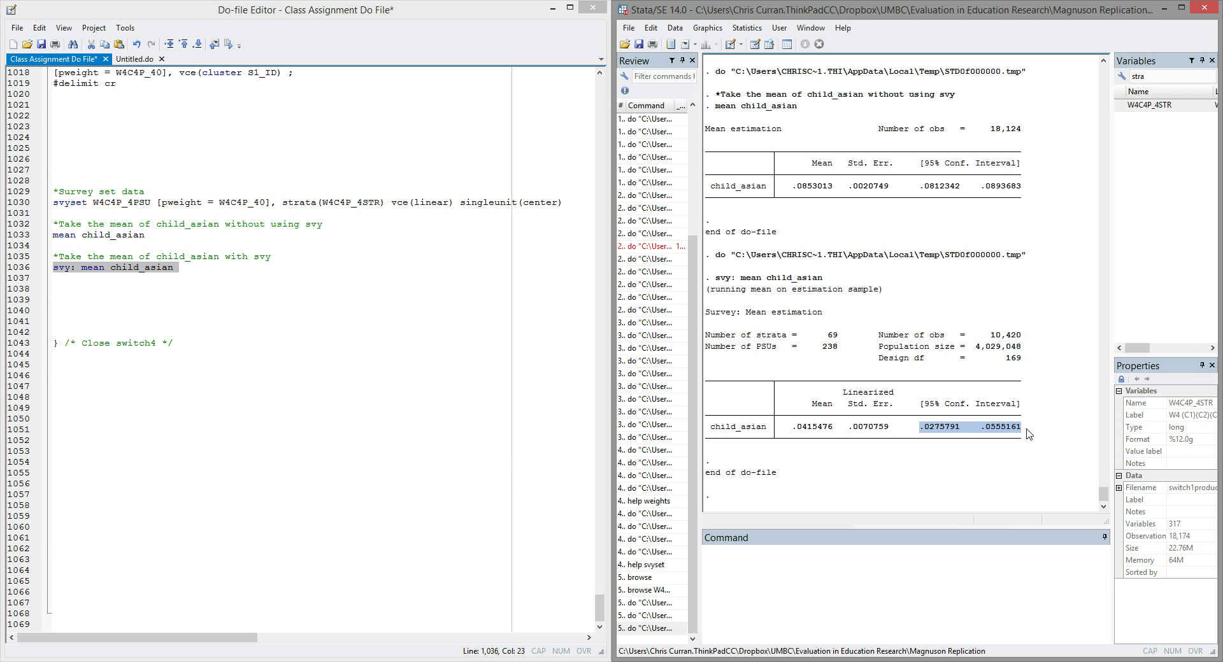
# Add and run svy: mean child_white, giving .515057 with standard error .0199258.
pyautogui.click(1029, 434)
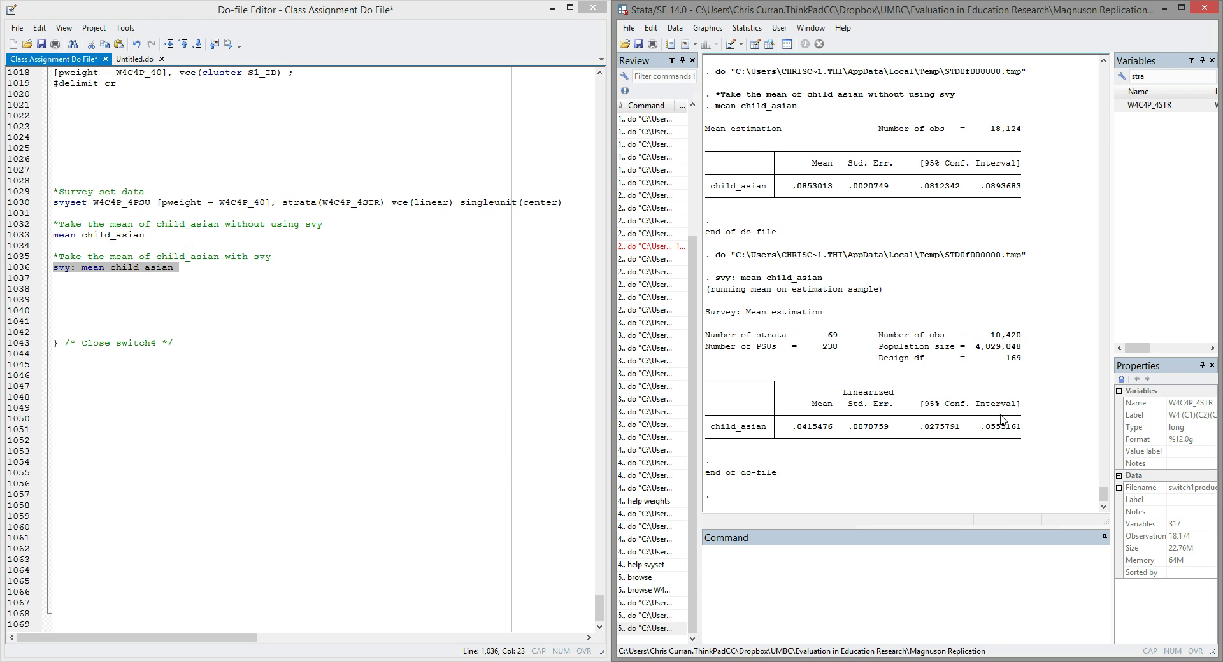
pyautogui.click(251, 266)
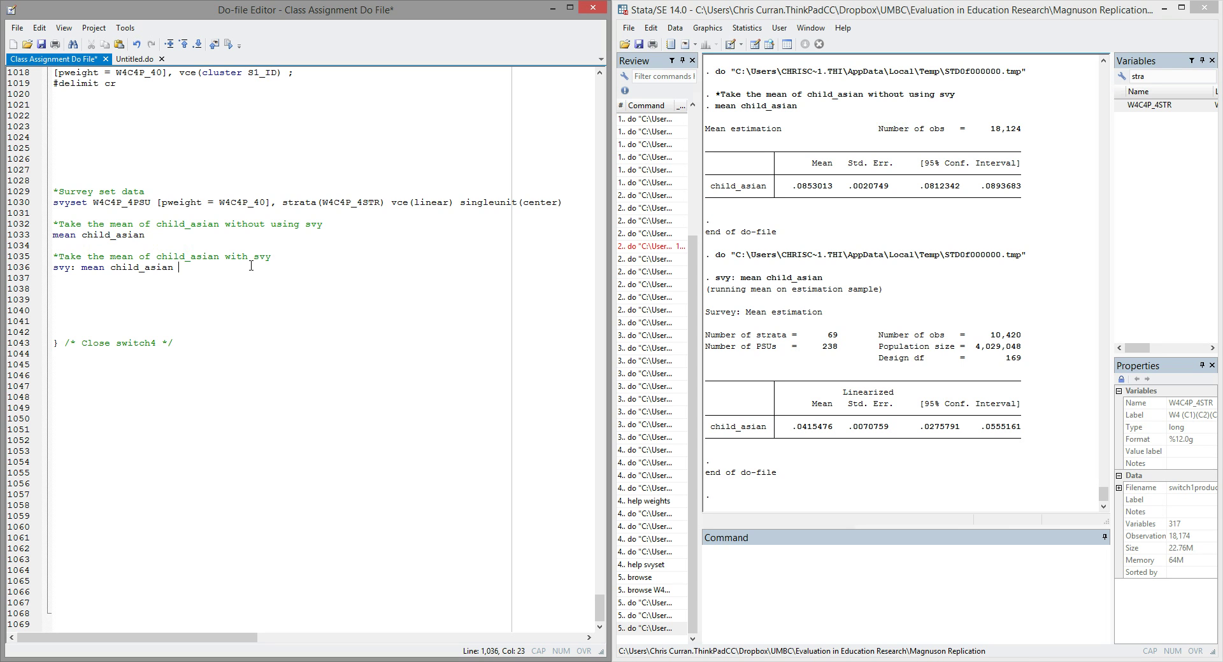
pyautogui.press('Return')
pyautogui.press('Return')
pyautogui.press('Return')
pyautogui.write('svy')
pyautogui.write(': mea')
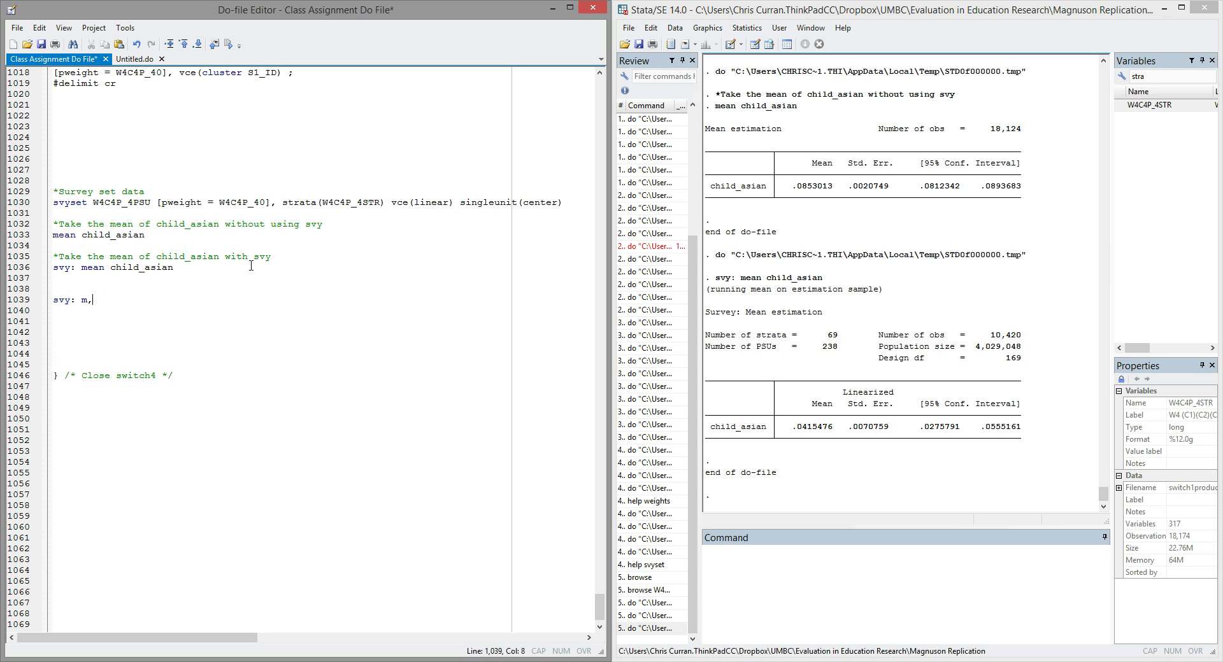
pyautogui.write('n child_white')
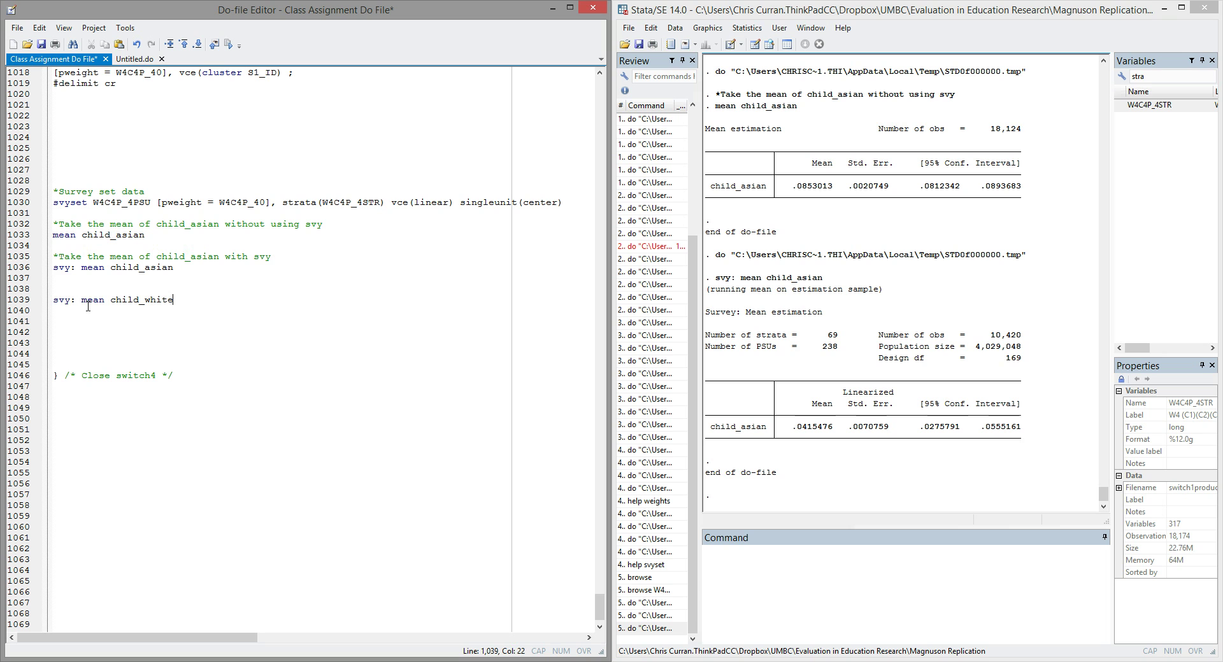
pyautogui.hotkey('shift', 'Home')
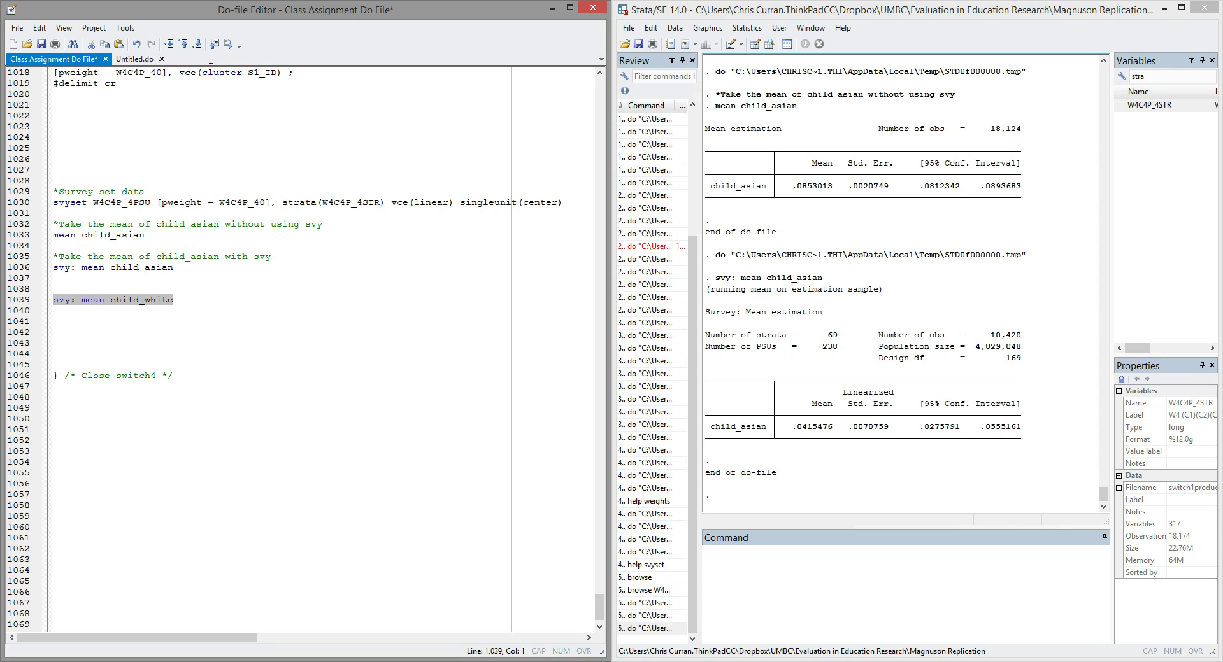
pyautogui.click(228, 44)
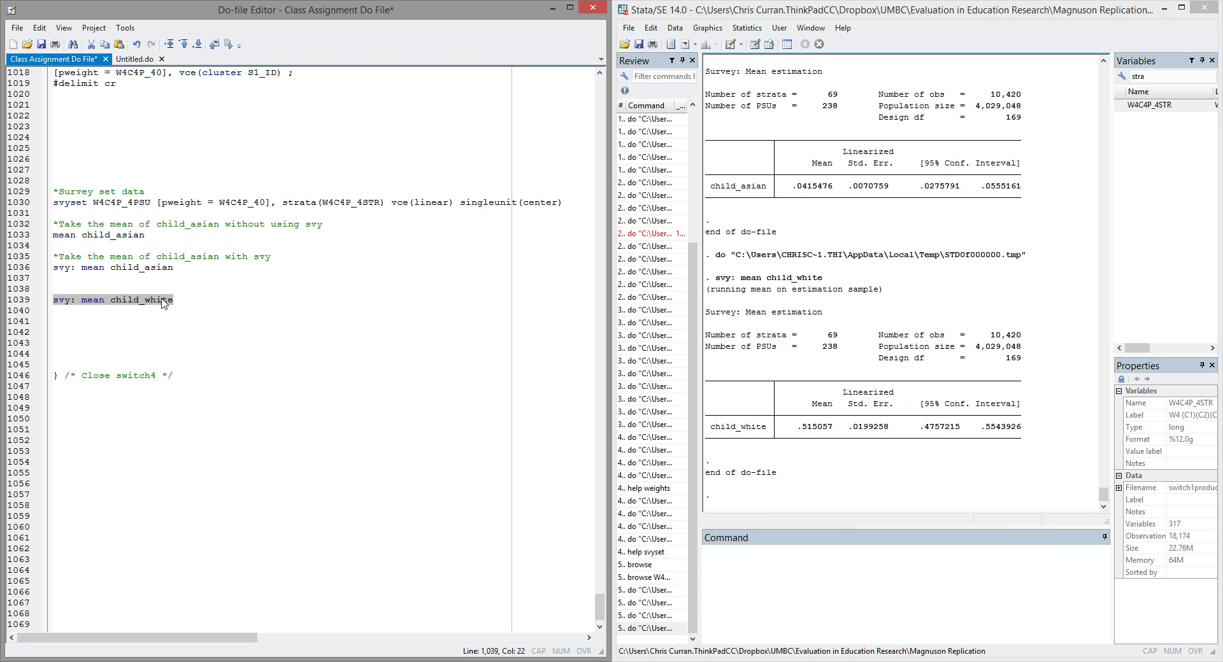
# Begin a svy: regress line below the child_white mean, no variables yet.
pyautogui.click(102, 327)
pyautogui.write('svy: regress')
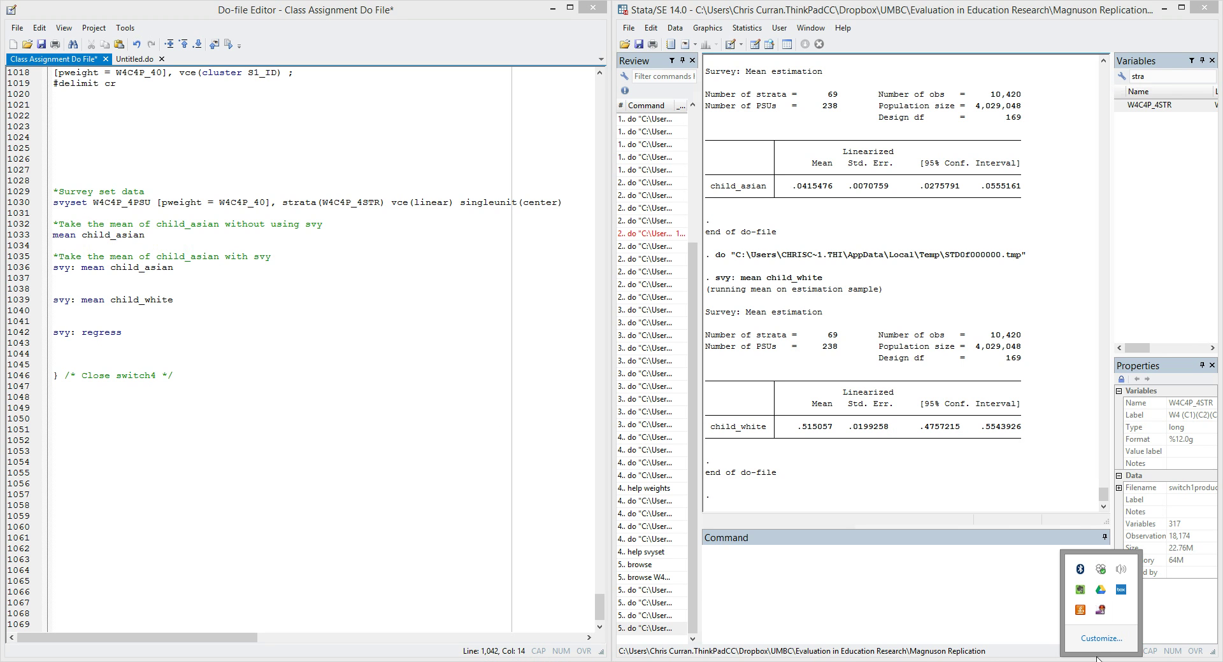
pyautogui.rightClick(1100, 611)
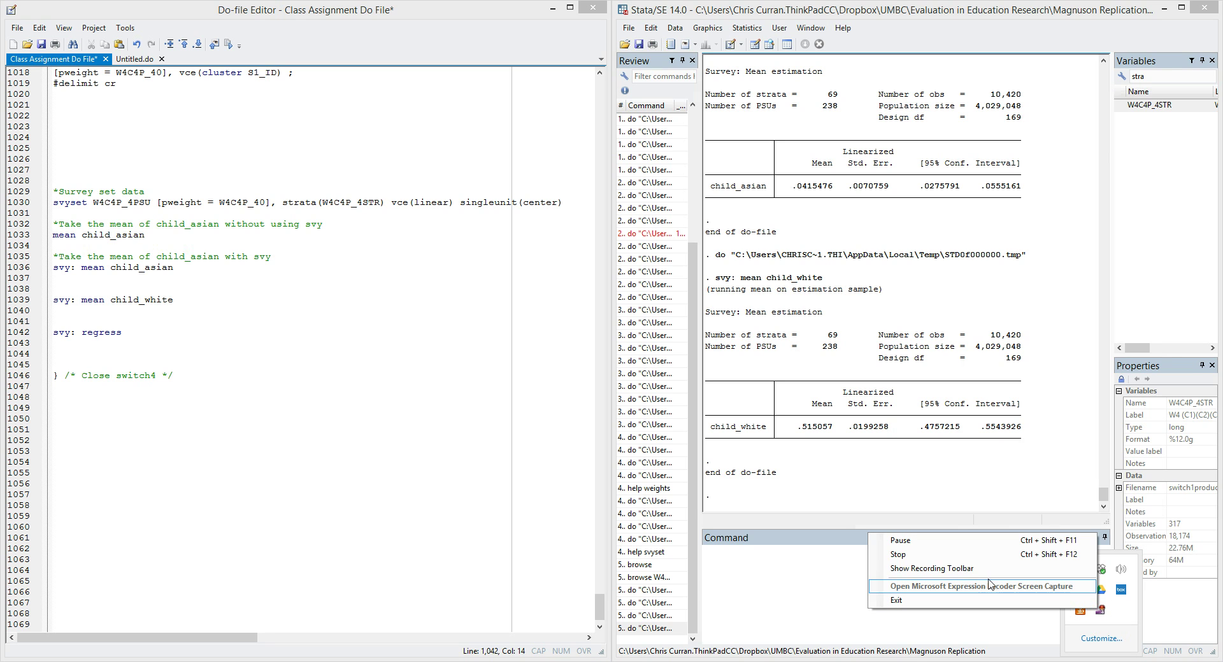